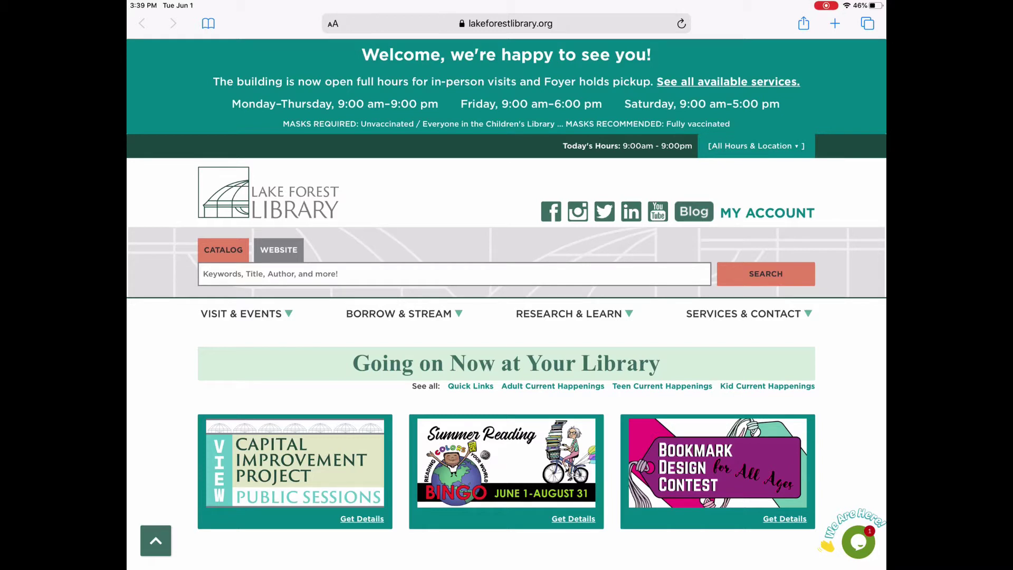
From the library's Research & Learn menu, show the Business, Investing & Consumer research databases.
{"action": "left_click", "coordinate": [570, 314]}
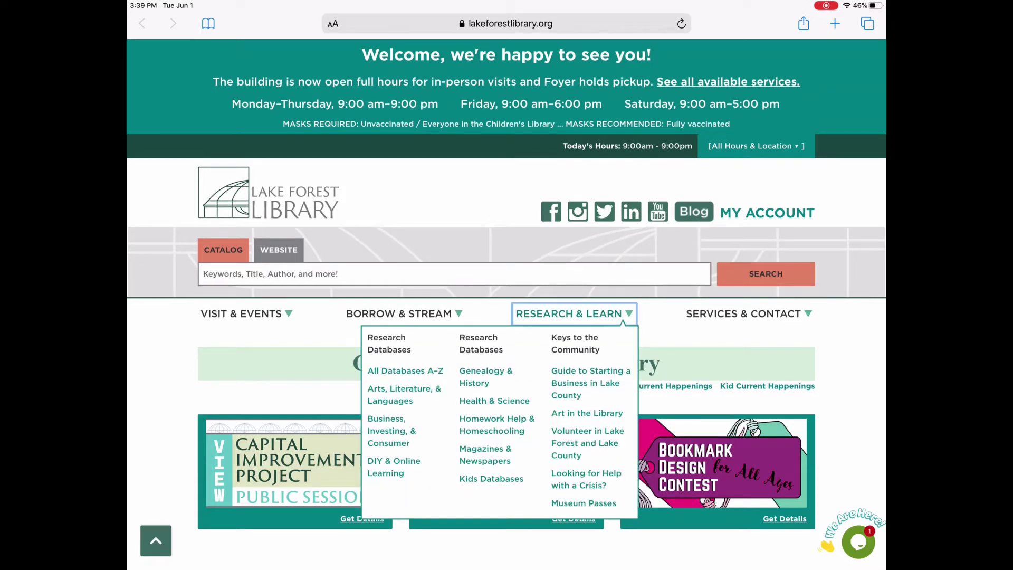
{"action": "key", "text": "Tab"}
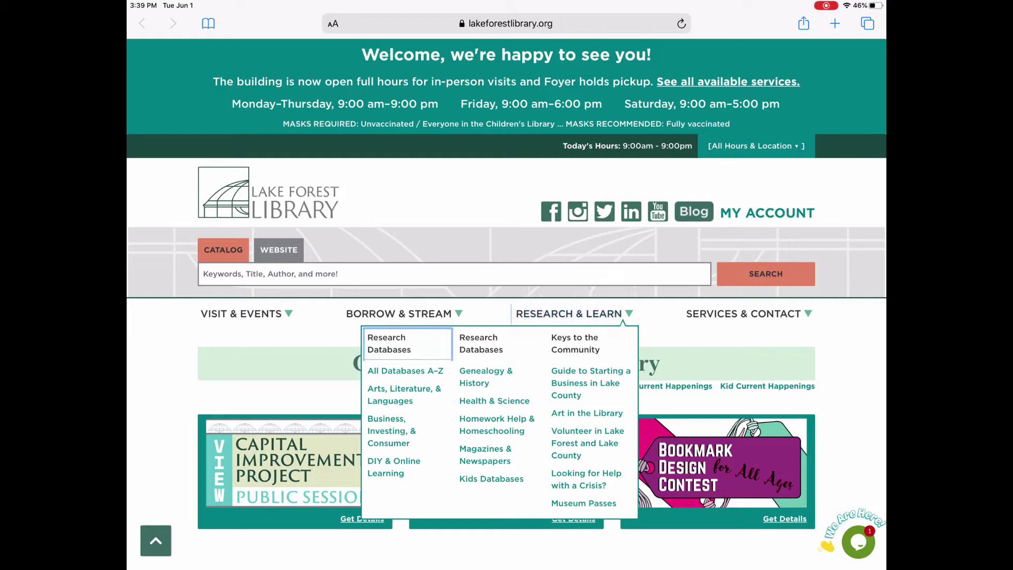
{"action": "left_click", "coordinate": [391, 431]}
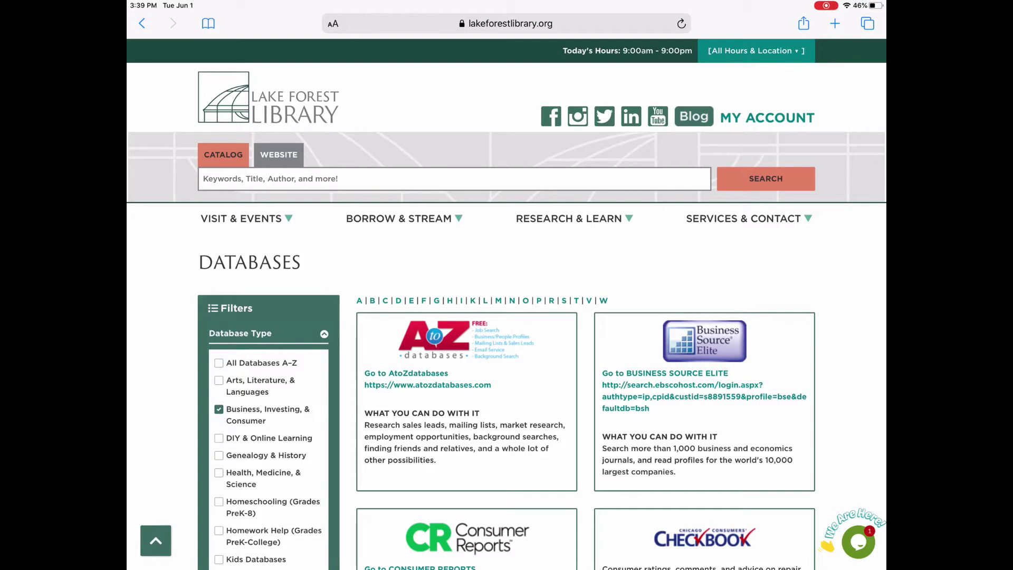
Enter AtoZdatabases and start the New Movers/HomeOwners search.
{"action": "left_click", "coordinate": [427, 385]}
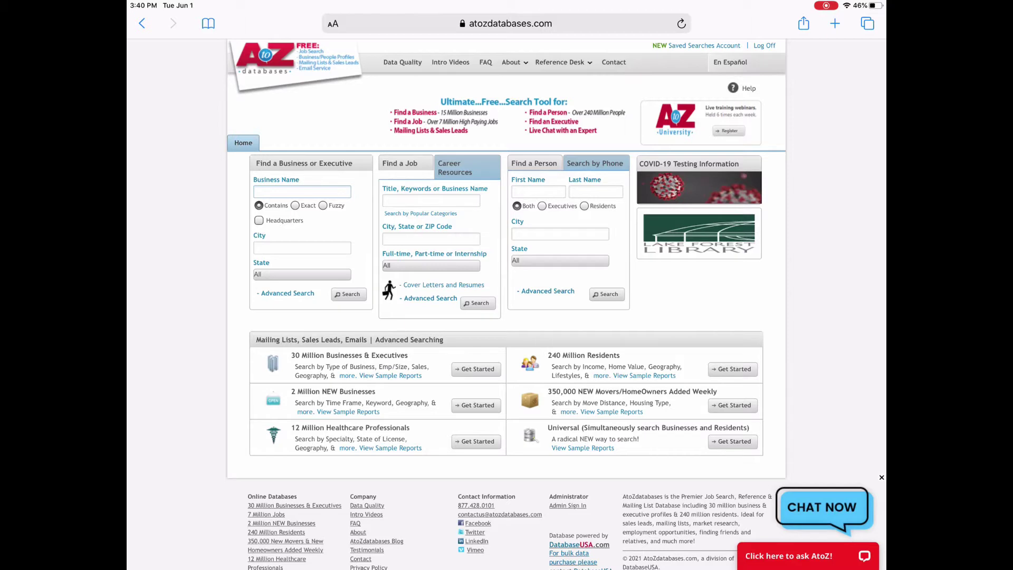
{"action": "left_click", "coordinate": [733, 405]}
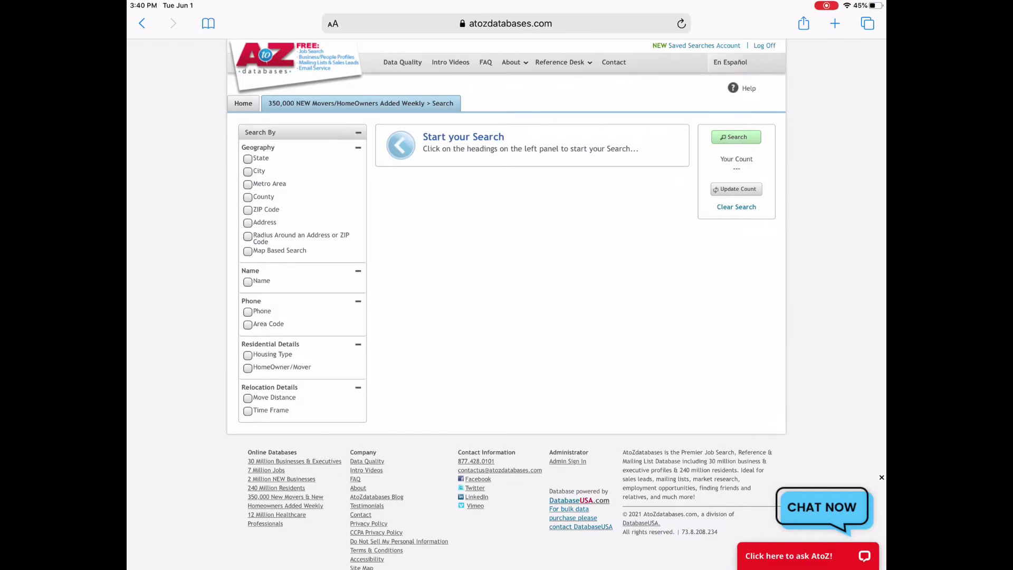
Filter by state Illinois and enable the city filter listing Illinois cities.
{"action": "left_click", "coordinate": [248, 158]}
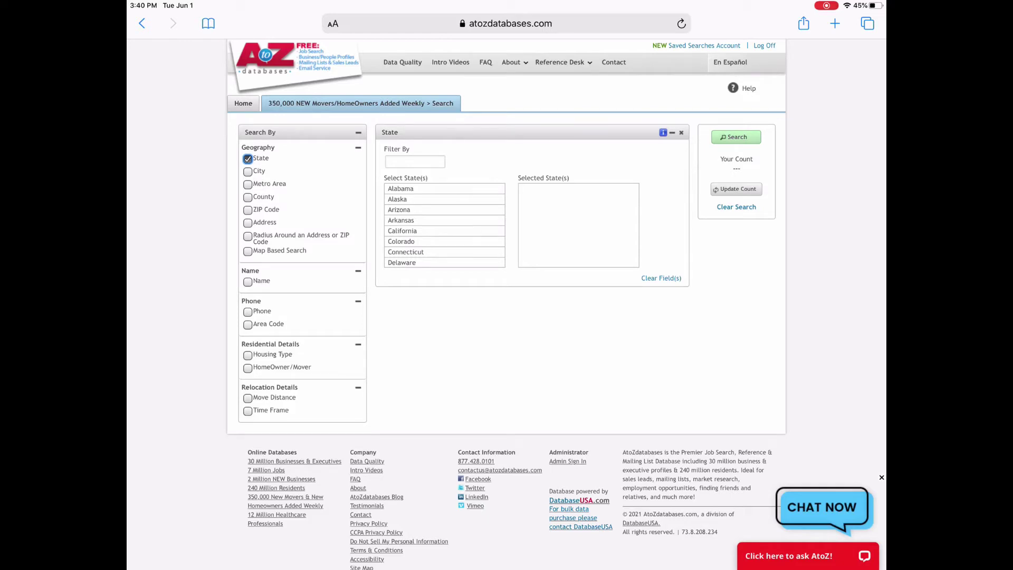
{"action": "scroll", "coordinate": [445, 225], "scroll_direction": "down", "scroll_amount": 3}
{"action": "left_click", "coordinate": [397, 240]}
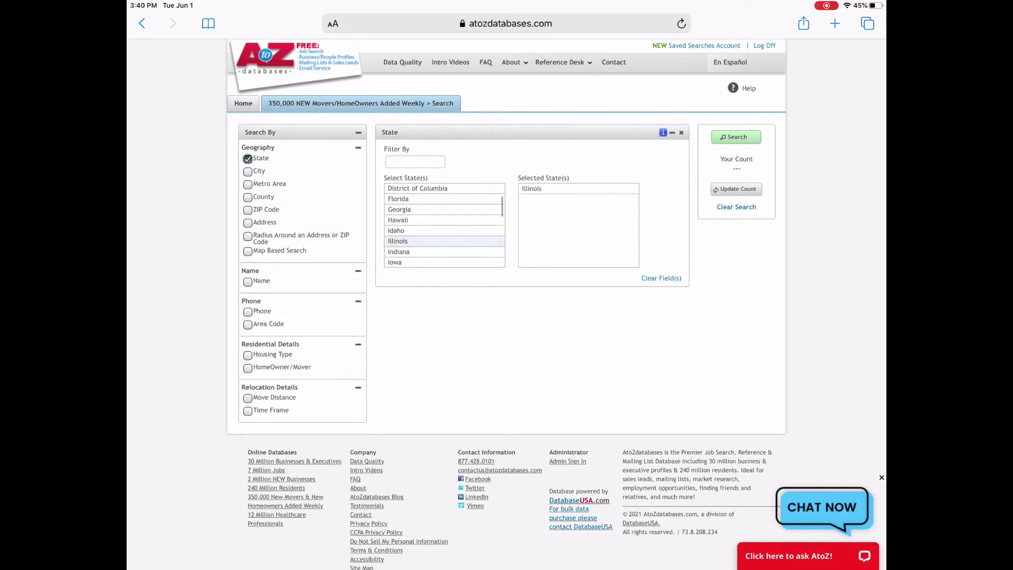
{"action": "left_click", "coordinate": [247, 171]}
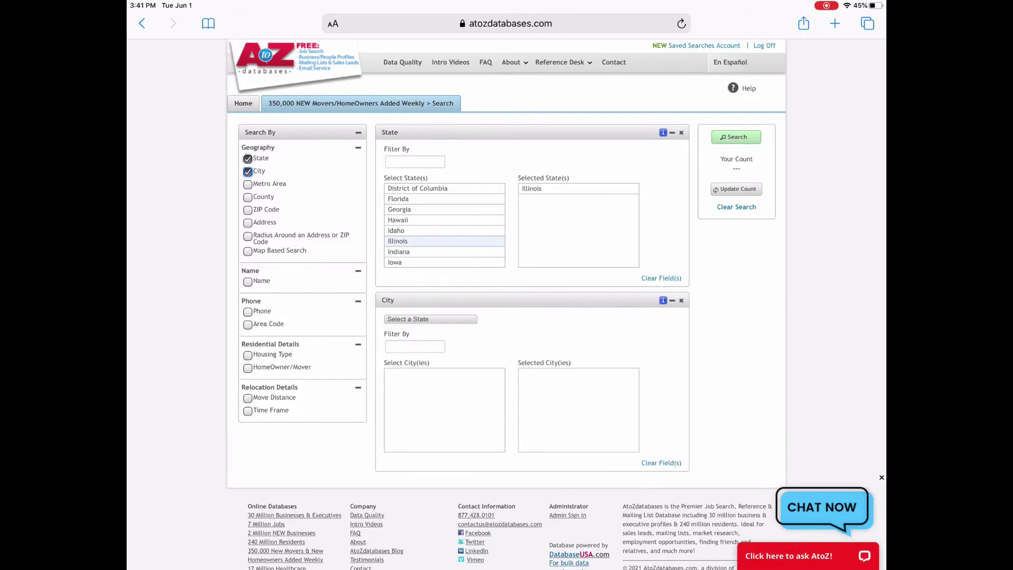
{"action": "left_click", "coordinate": [431, 318]}
{"action": "scroll", "coordinate": [430, 182], "scroll_direction": "down", "scroll_amount": 5}
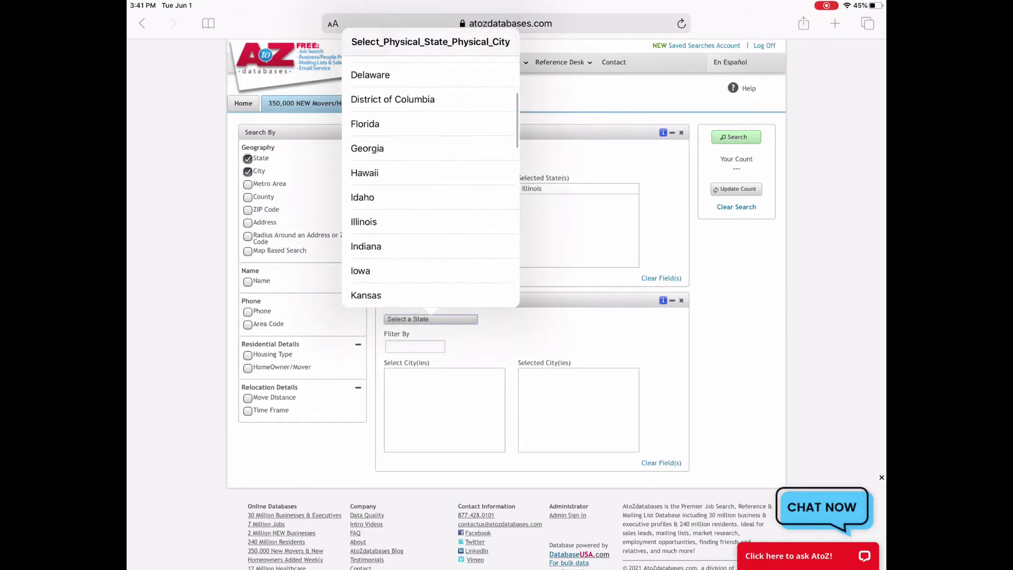
{"action": "scroll", "coordinate": [430, 182], "scroll_direction": "down", "scroll_amount": 1}
{"action": "left_click", "coordinate": [364, 193]}
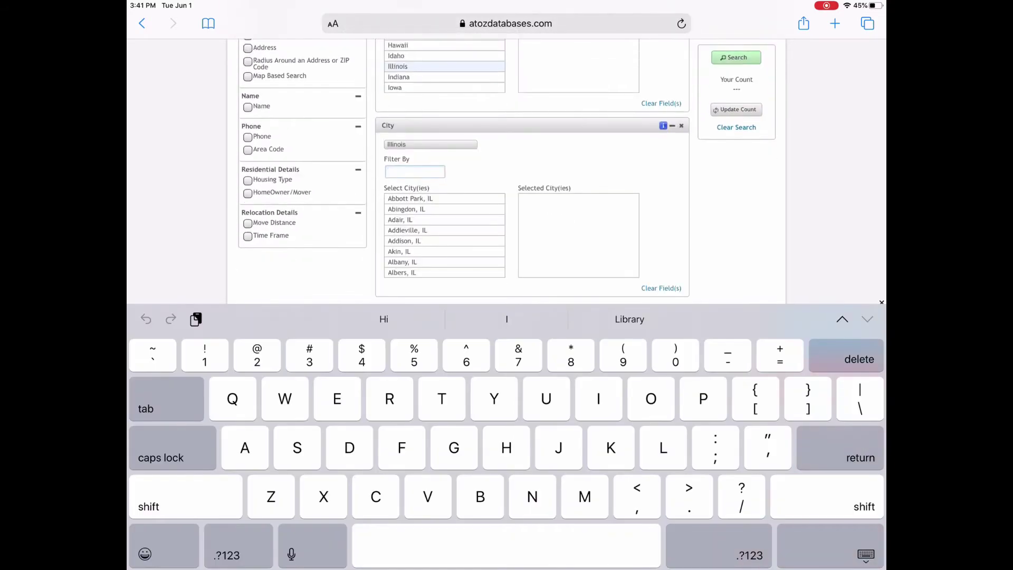
{"action": "scroll", "coordinate": [445, 235], "scroll_direction": "down", "scroll_amount": 5}
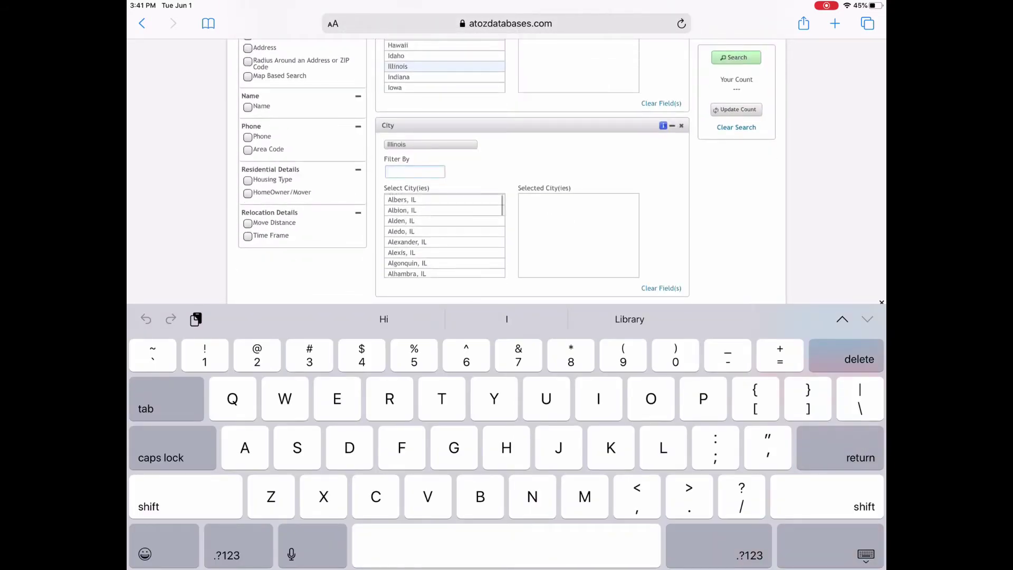
{"action": "scroll", "coordinate": [445, 236], "scroll_direction": "down", "scroll_amount": 3}
{"action": "scroll", "coordinate": [446, 236], "scroll_direction": "down", "scroll_amount": 3}
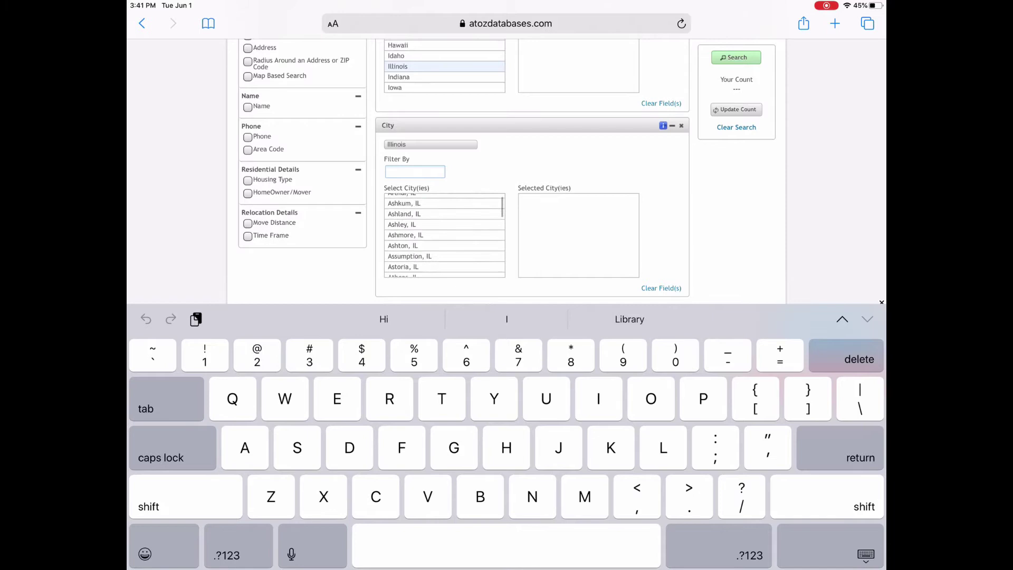
{"action": "scroll", "coordinate": [445, 235], "scroll_direction": "down", "scroll_amount": 3}
{"action": "scroll", "coordinate": [445, 235], "scroll_direction": "down", "scroll_amount": 3}
{"action": "scroll", "coordinate": [445, 235], "scroll_direction": "down", "scroll_amount": 5}
{"action": "scroll", "coordinate": [445, 236], "scroll_direction": "down", "scroll_amount": 5}
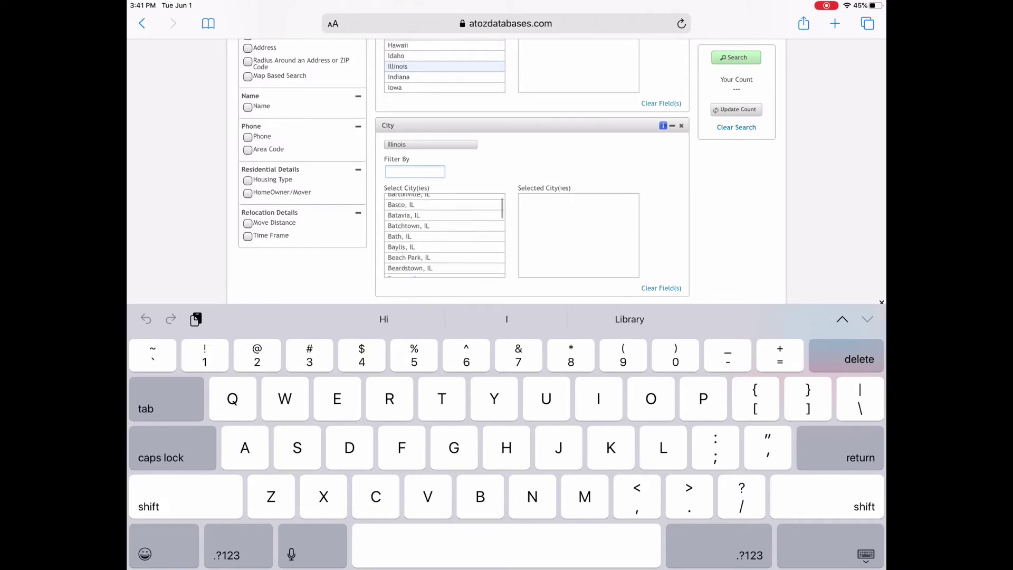
{"action": "scroll", "coordinate": [445, 236], "scroll_direction": "down", "scroll_amount": 5}
{"action": "scroll", "coordinate": [445, 235], "scroll_direction": "down", "scroll_amount": 5}
Select the cities Lake Bluff, IL and Lake Forest, IL (correcting a Lake Fork pick).
{"action": "left_click", "coordinate": [408, 225]}
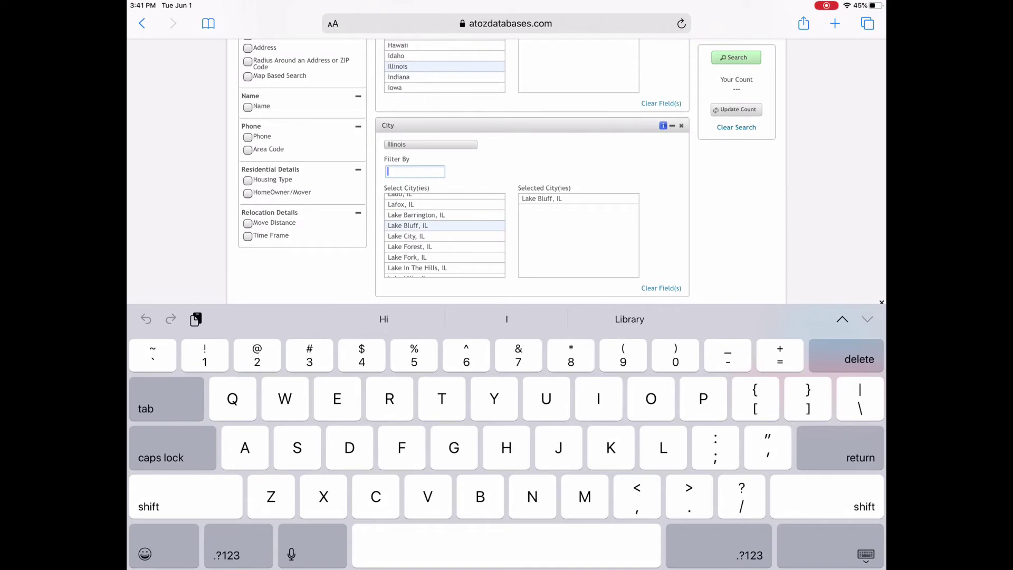
{"action": "left_click", "coordinate": [408, 257]}
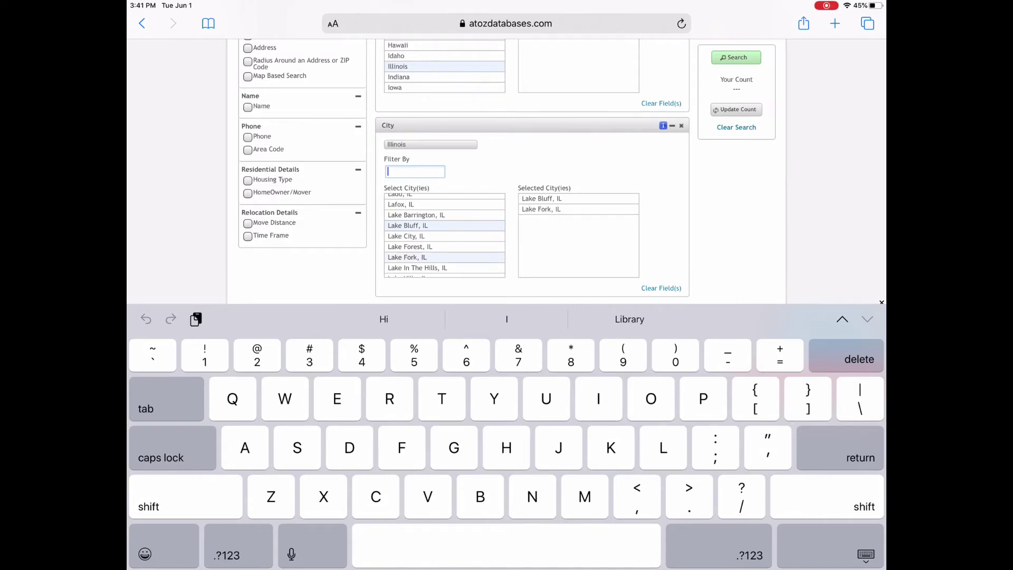
{"action": "left_click", "coordinate": [407, 258]}
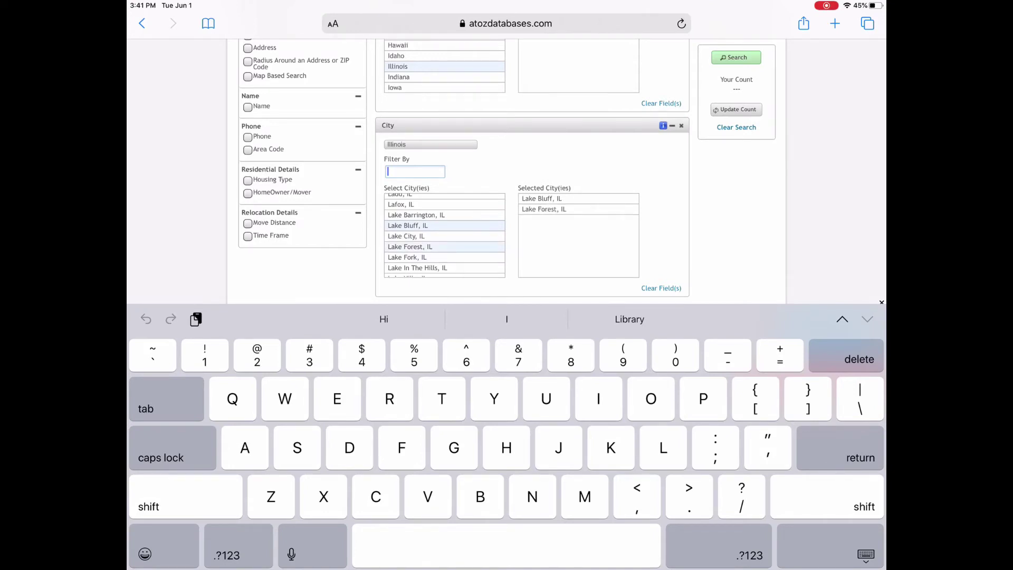
{"action": "scroll", "coordinate": [507, 170], "scroll_direction": "up", "scroll_amount": 5}
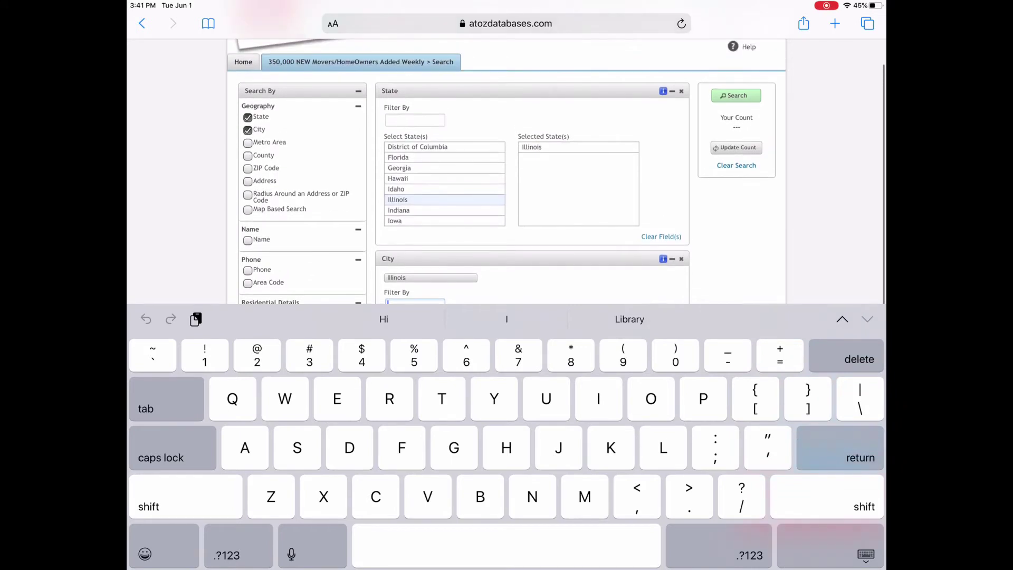
Drop the state filter and add the Chicago-Naperville-Elgin, IL-IN-WI metro area from Illinois.
{"action": "left_click", "coordinate": [247, 117]}
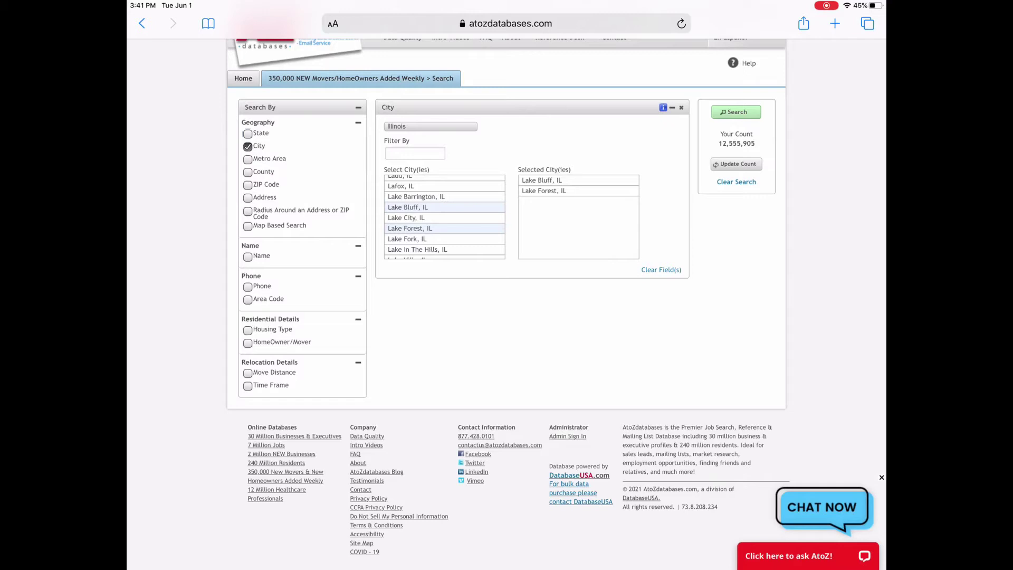
{"action": "left_click", "coordinate": [247, 159]}
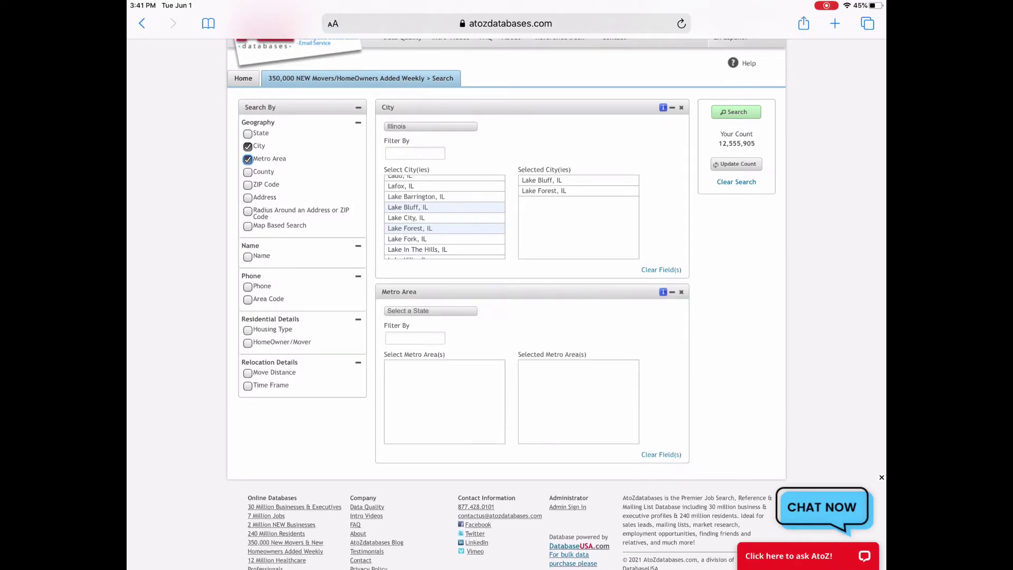
{"action": "left_click", "coordinate": [430, 311]}
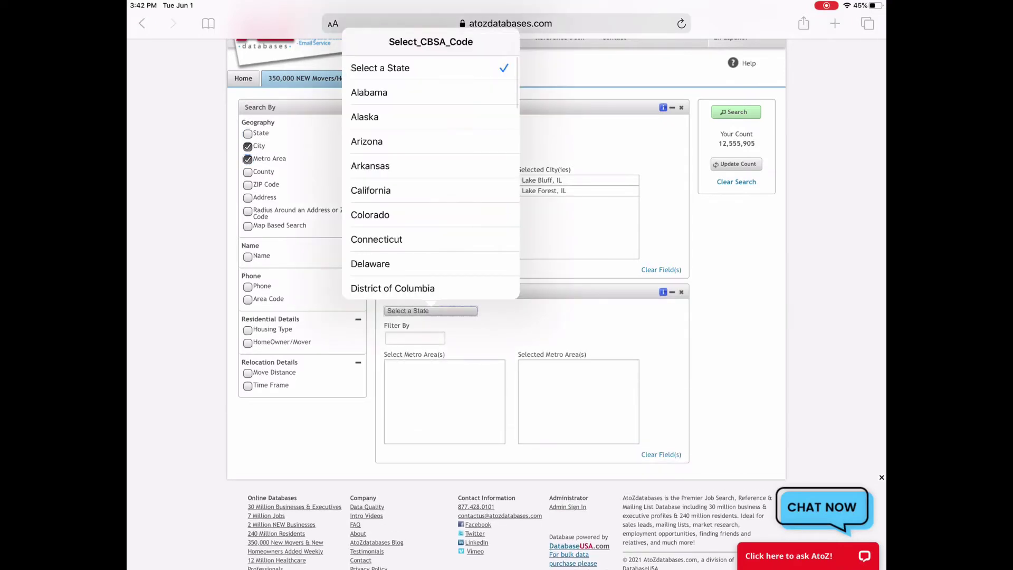
{"action": "scroll", "coordinate": [431, 175], "scroll_direction": "down", "scroll_amount": 5}
{"action": "scroll", "coordinate": [431, 174], "scroll_direction": "down", "scroll_amount": 3}
{"action": "scroll", "coordinate": [431, 175], "scroll_direction": "down", "scroll_amount": 3}
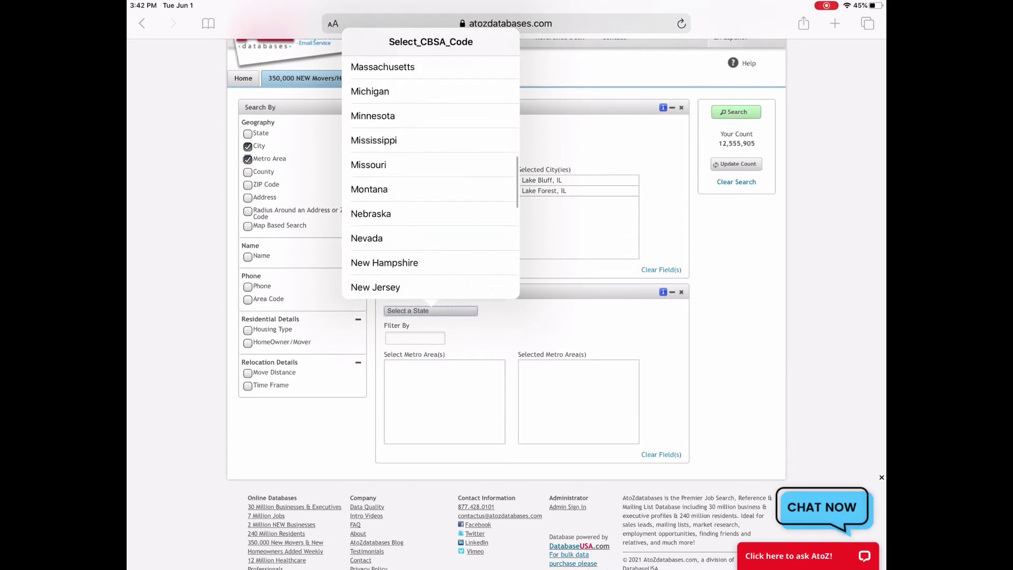
{"action": "scroll", "coordinate": [431, 174], "scroll_direction": "up", "scroll_amount": 4}
{"action": "scroll", "coordinate": [431, 174], "scroll_direction": "up", "scroll_amount": 2}
{"action": "left_click", "coordinate": [363, 114]}
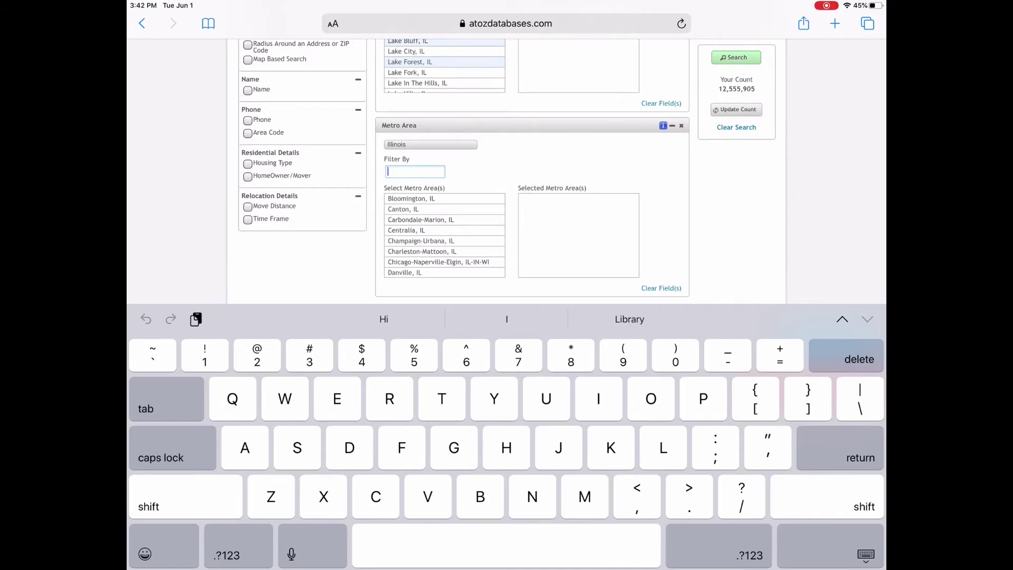
{"action": "left_click", "coordinate": [438, 262]}
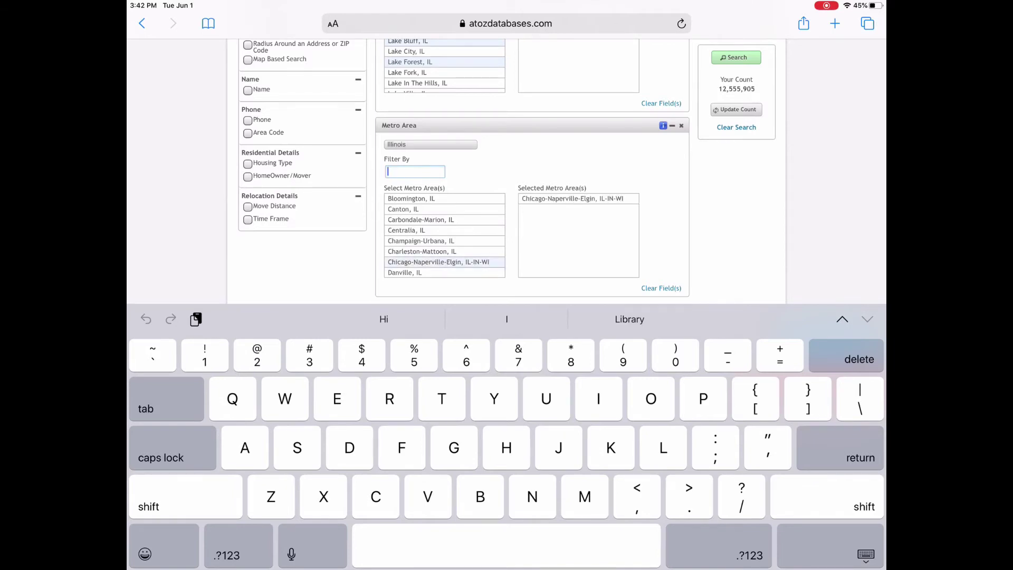
{"action": "scroll", "coordinate": [444, 235], "scroll_direction": "down", "scroll_amount": 5}
{"action": "scroll", "coordinate": [444, 235], "scroll_direction": "down", "scroll_amount": 2}
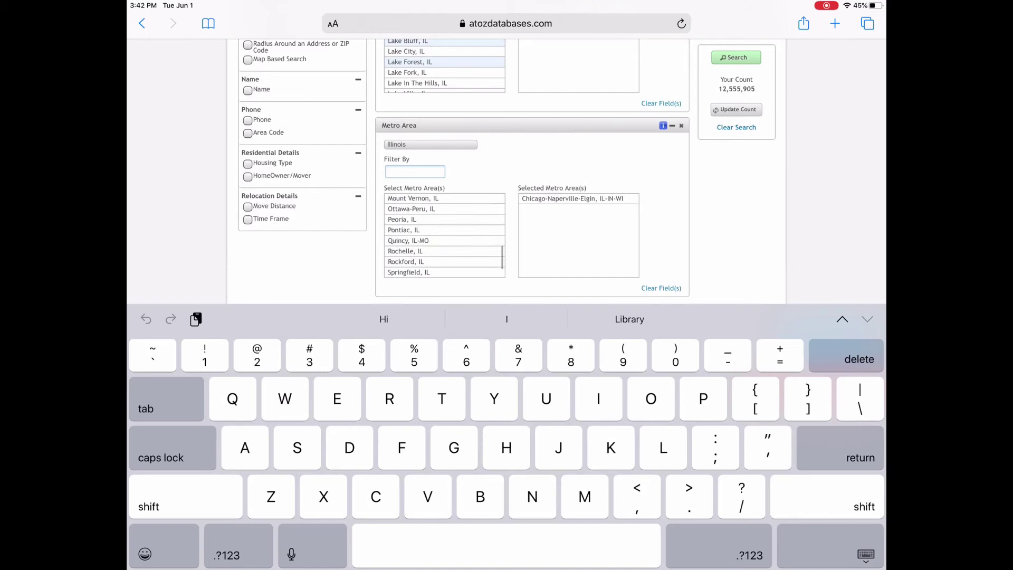
{"action": "scroll", "coordinate": [445, 235], "scroll_direction": "down", "scroll_amount": 2}
{"action": "scroll", "coordinate": [444, 235], "scroll_direction": "down", "scroll_amount": 2}
{"action": "scroll", "coordinate": [445, 234], "scroll_direction": "down", "scroll_amount": 2}
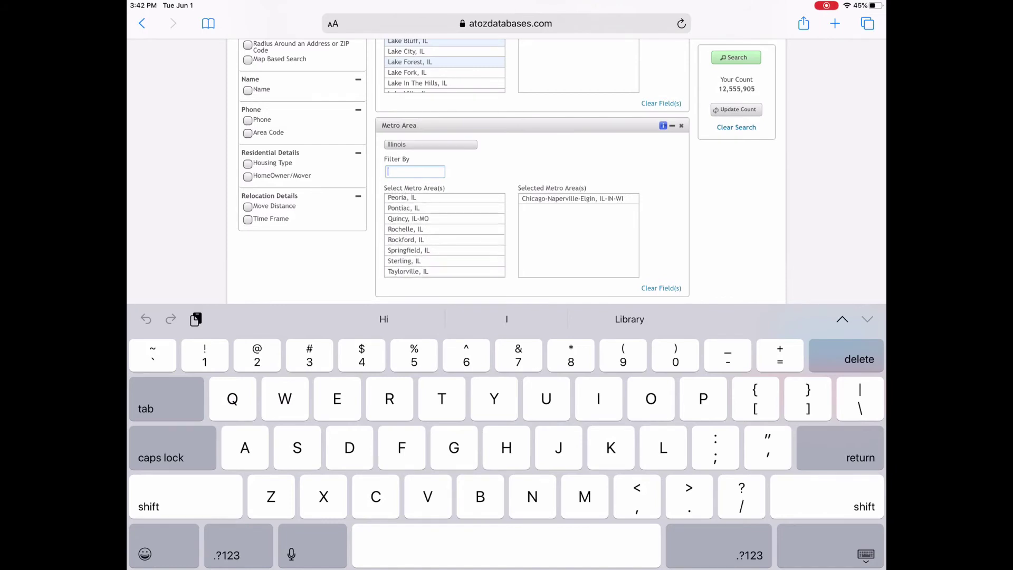
{"action": "scroll", "coordinate": [555, 170], "scroll_direction": "up", "scroll_amount": 1}
{"action": "scroll", "coordinate": [555, 171], "scroll_direction": "up", "scroll_amount": 1}
{"action": "scroll", "coordinate": [554, 170], "scroll_direction": "up", "scroll_amount": 1}
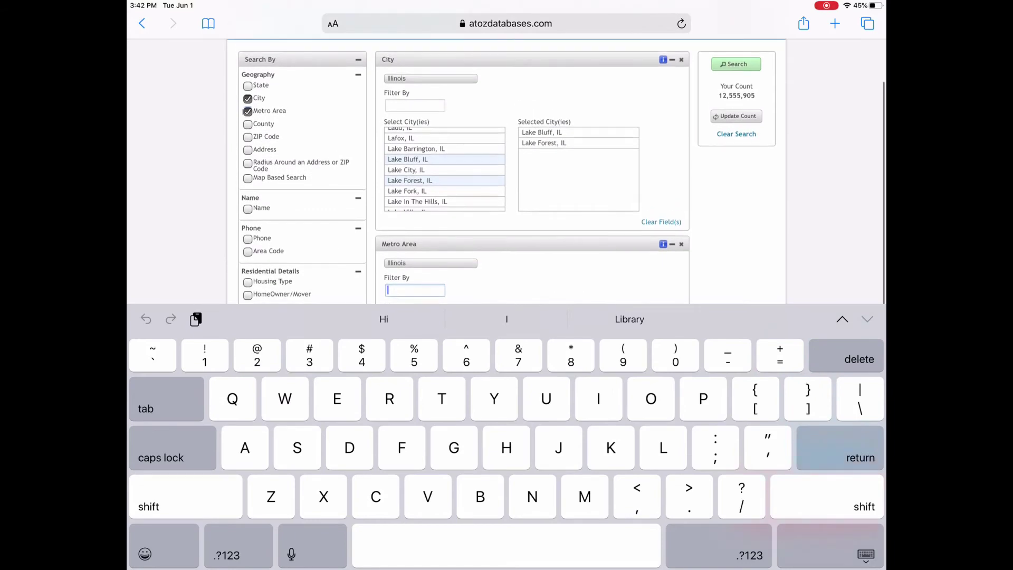
Keep only a radius filter of 10 miles around ZIP 60045, removing metro area and city.
{"action": "left_click", "coordinate": [247, 162]}
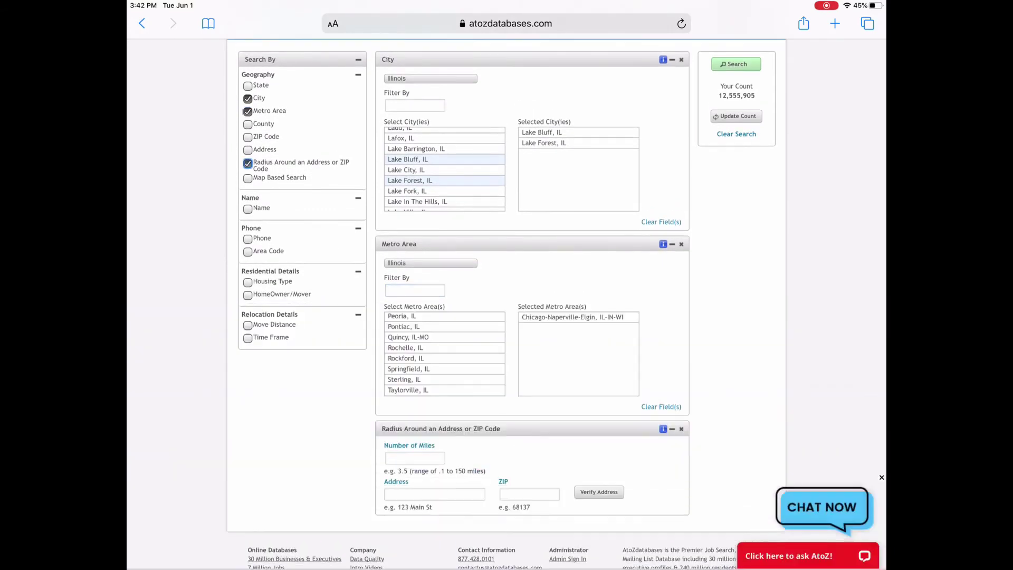
{"action": "left_click", "coordinate": [248, 111]}
{"action": "left_click", "coordinate": [248, 146]}
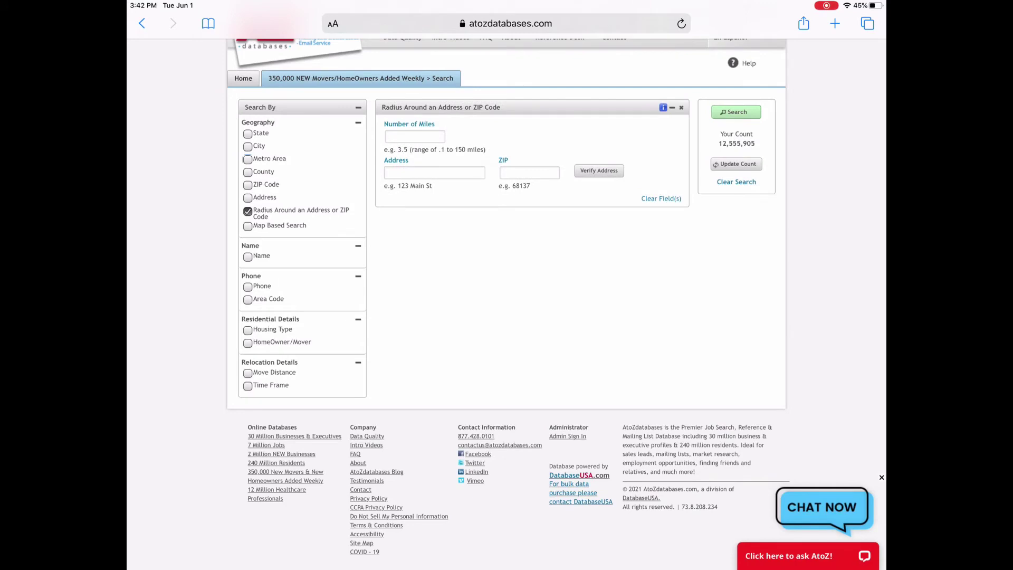
{"action": "left_click", "coordinate": [415, 136]}
{"action": "type", "text": "1"}
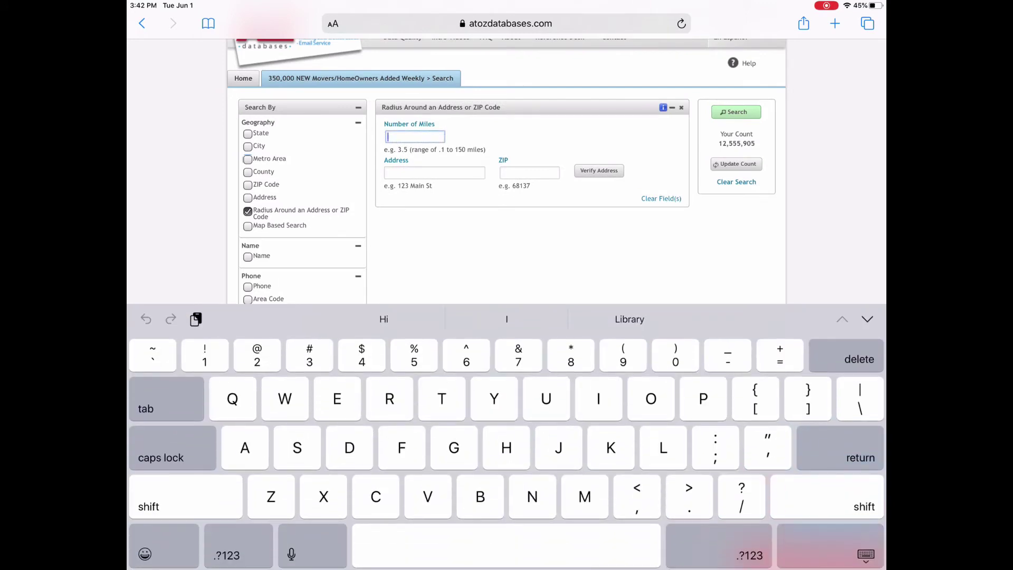
{"action": "type", "text": "0"}
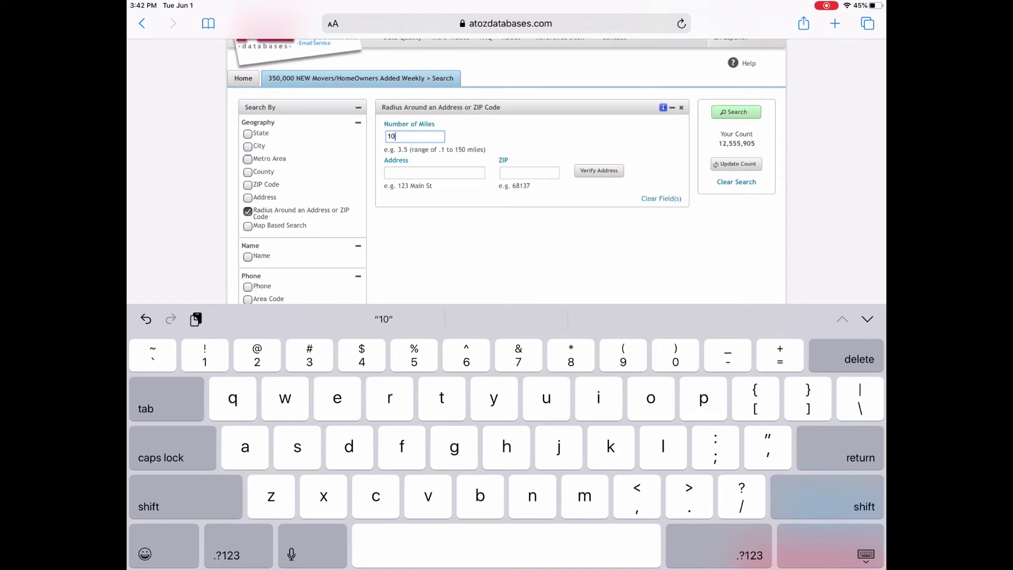
{"action": "left_click", "coordinate": [529, 173]}
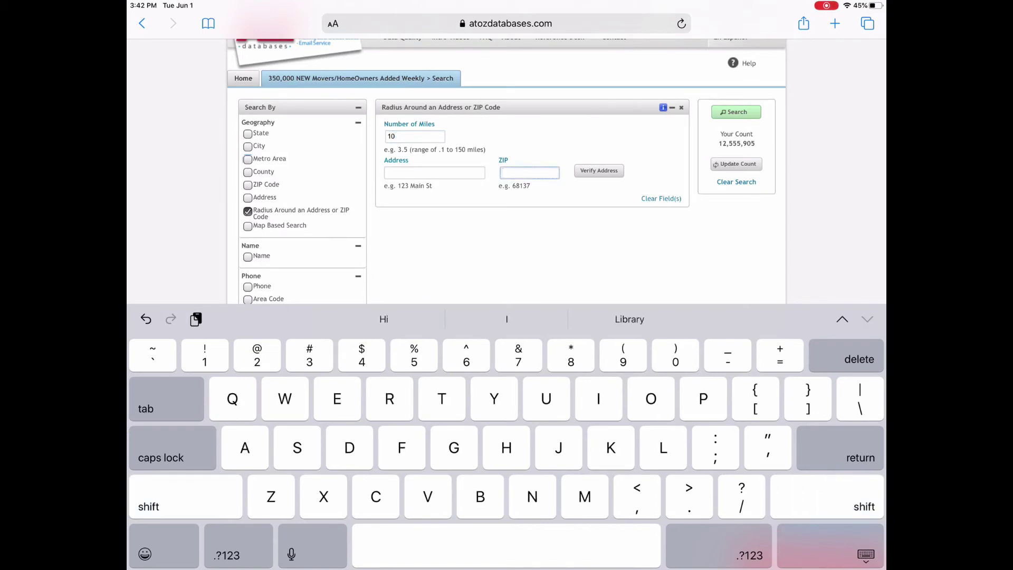
{"action": "type", "text": "600"}
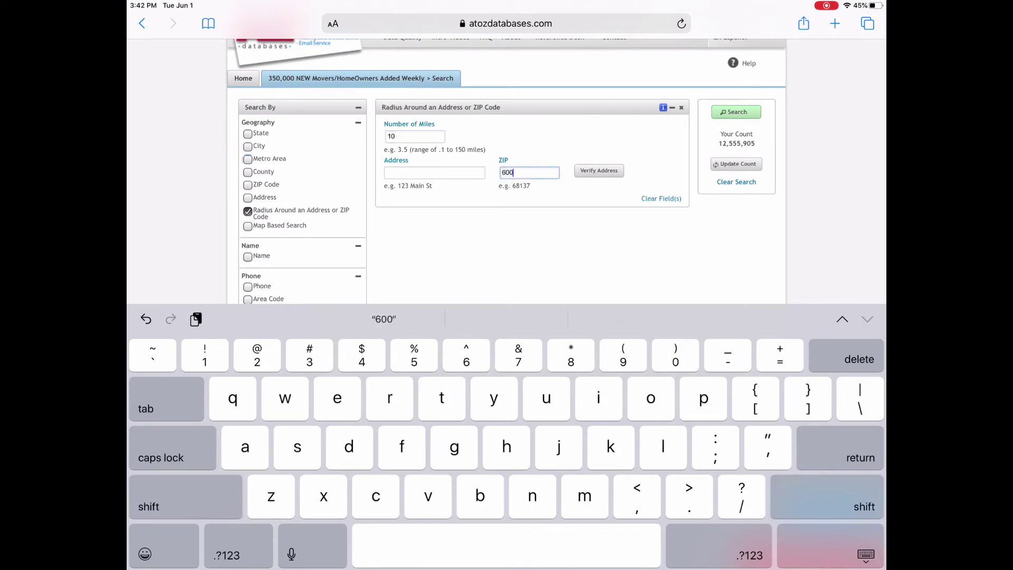
{"action": "type", "text": "45"}
{"action": "scroll", "coordinate": [507, 170], "scroll_direction": "down", "scroll_amount": 3}
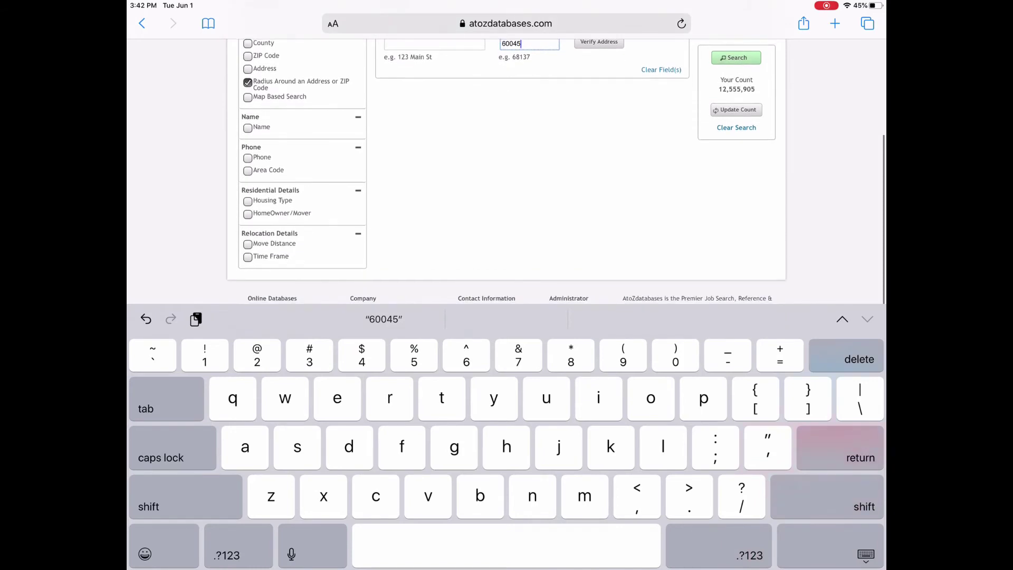
Limit housing type to Single Family and HomeOwner/Mover to Both.
{"action": "left_click", "coordinate": [248, 201]}
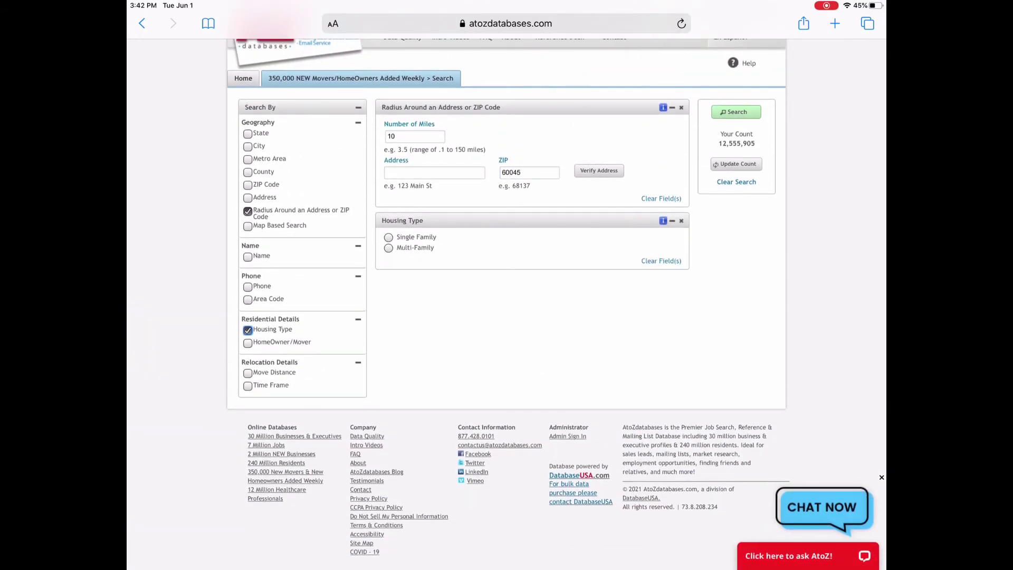
{"action": "left_click", "coordinate": [387, 237]}
{"action": "left_click", "coordinate": [247, 342]}
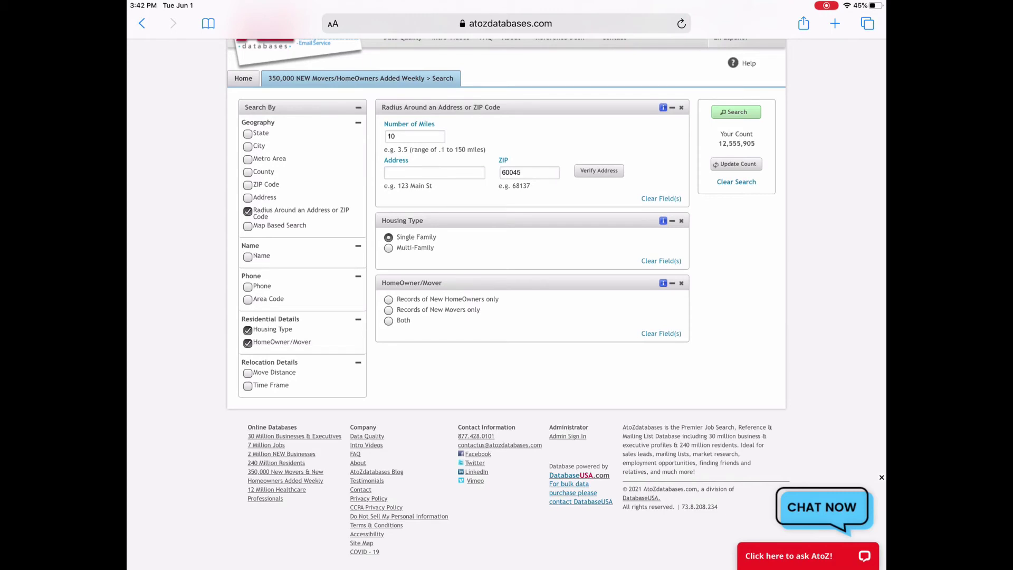
{"action": "left_click", "coordinate": [389, 320]}
Add move distance ranges 10 to 24, 25 to 49 and 50 or more miles.
{"action": "left_click", "coordinate": [248, 372]}
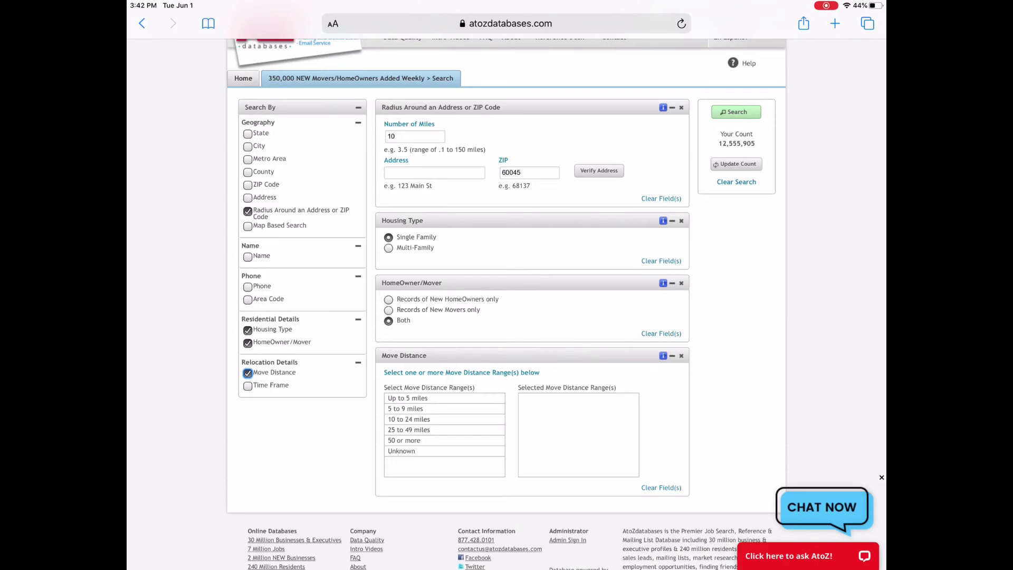
{"action": "left_click", "coordinate": [408, 398]}
{"action": "left_click", "coordinate": [407, 399]}
{"action": "left_click", "coordinate": [408, 419]}
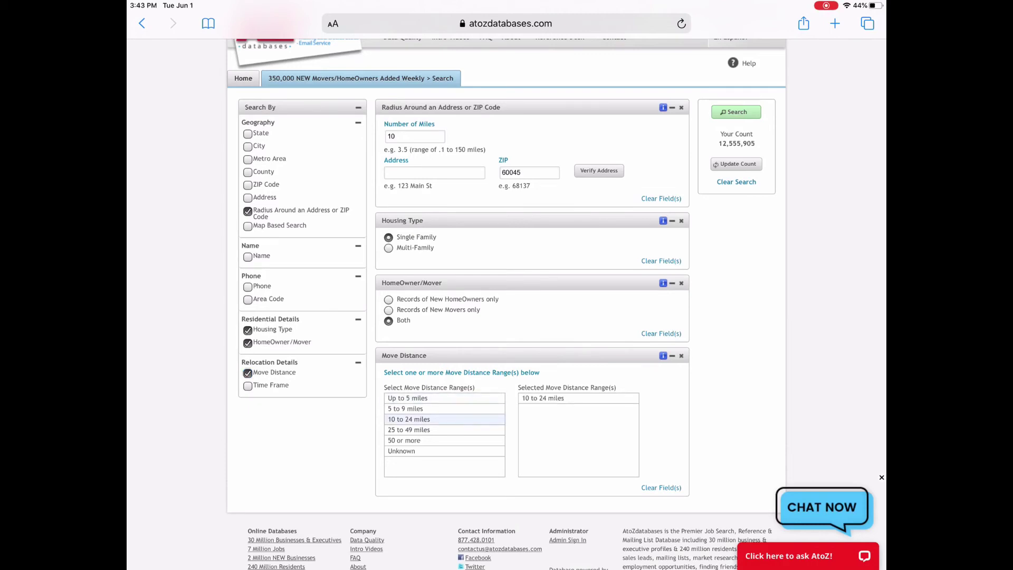
{"action": "left_click", "coordinate": [408, 429]}
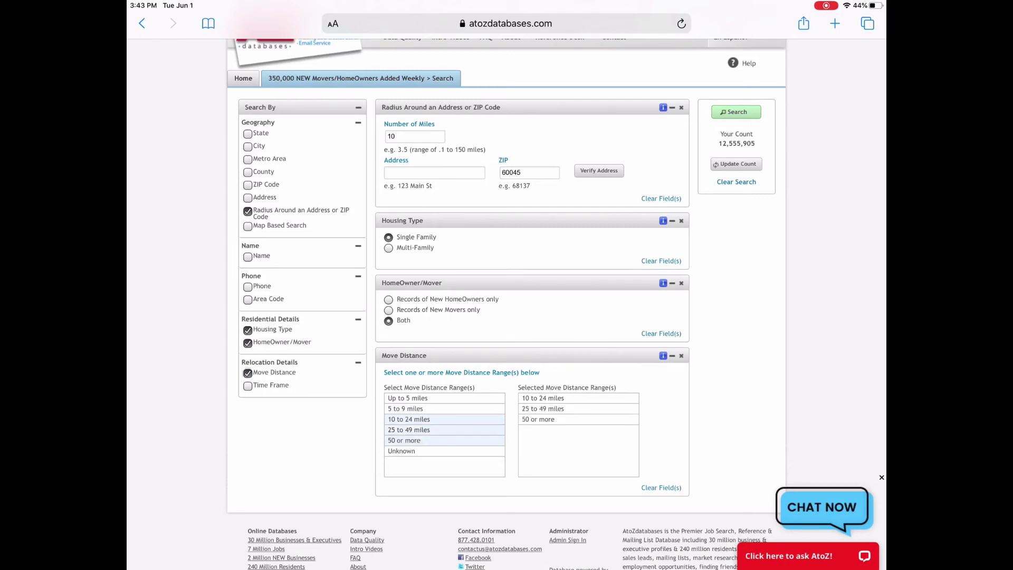
Update the count to 4,466, run the search, select all 25 first-page records and choose a Details View download.
{"action": "left_click", "coordinate": [736, 165]}
{"action": "left_click", "coordinate": [736, 111]}
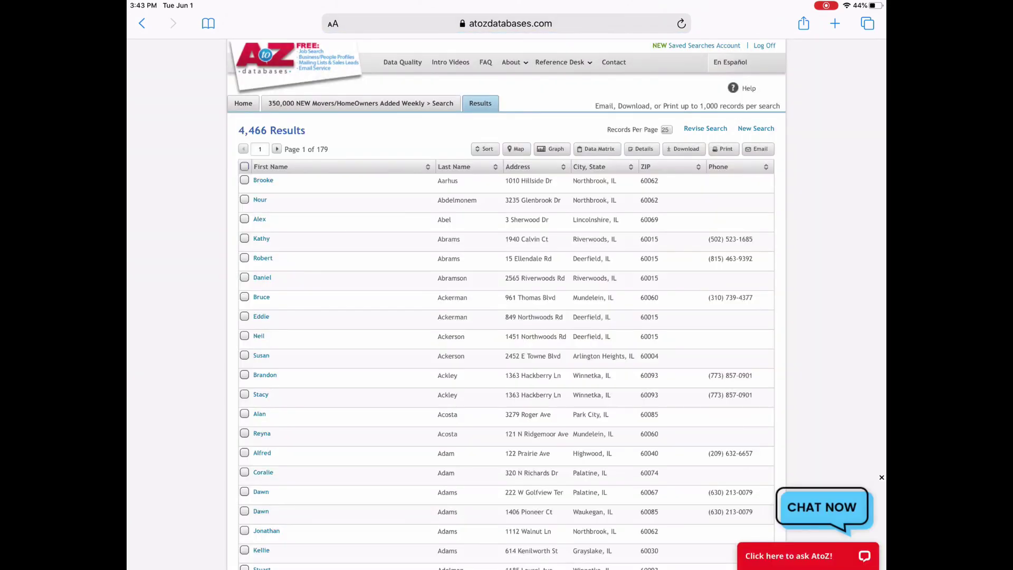
{"action": "left_click", "coordinate": [245, 166]}
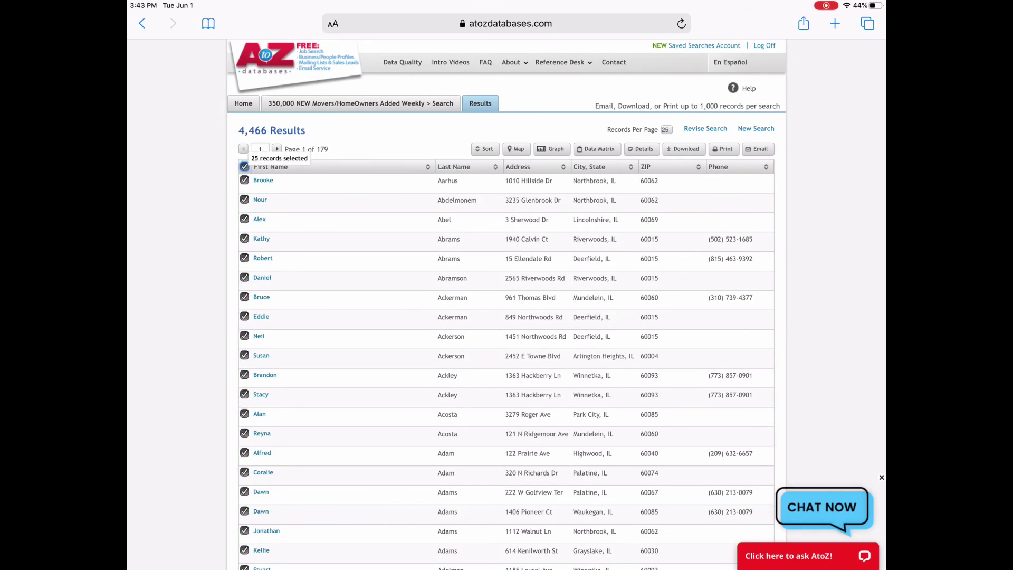
{"action": "left_click", "coordinate": [683, 149]}
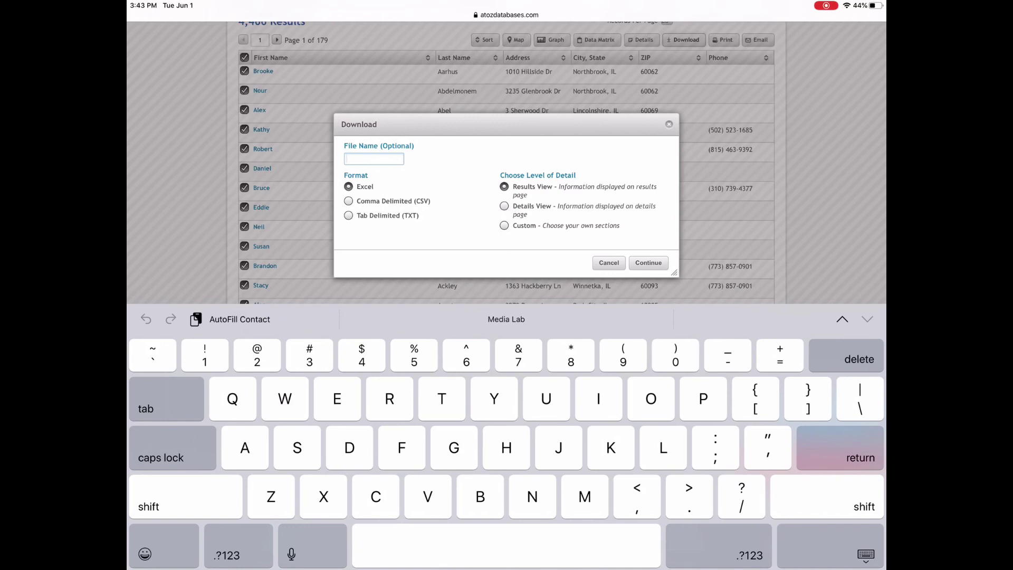
{"action": "left_click", "coordinate": [504, 206]}
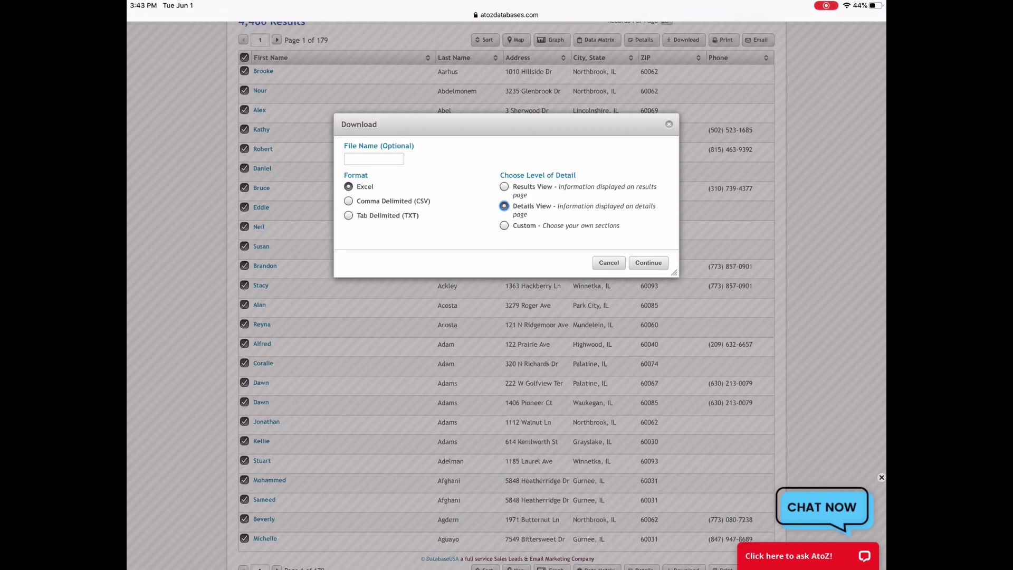